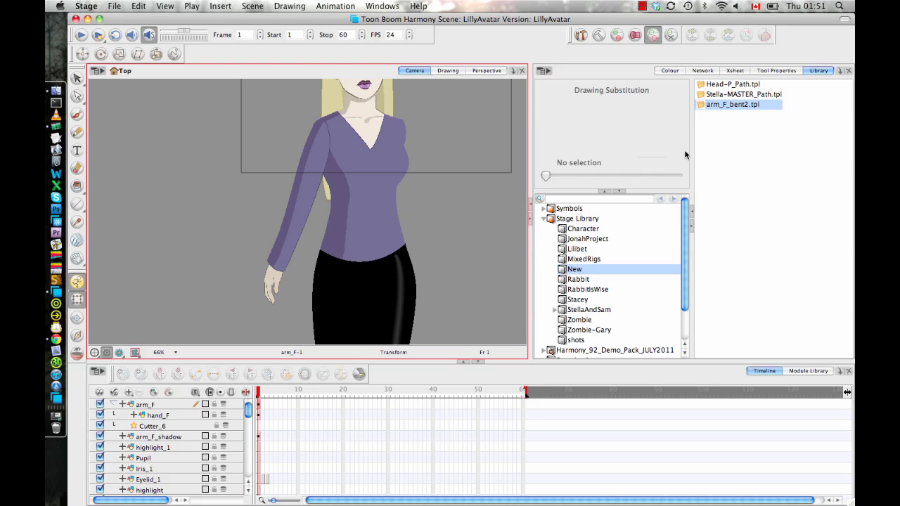
Swap the front arm (arm_F) to its bent drawing 2 at frame 1
click(304, 195)
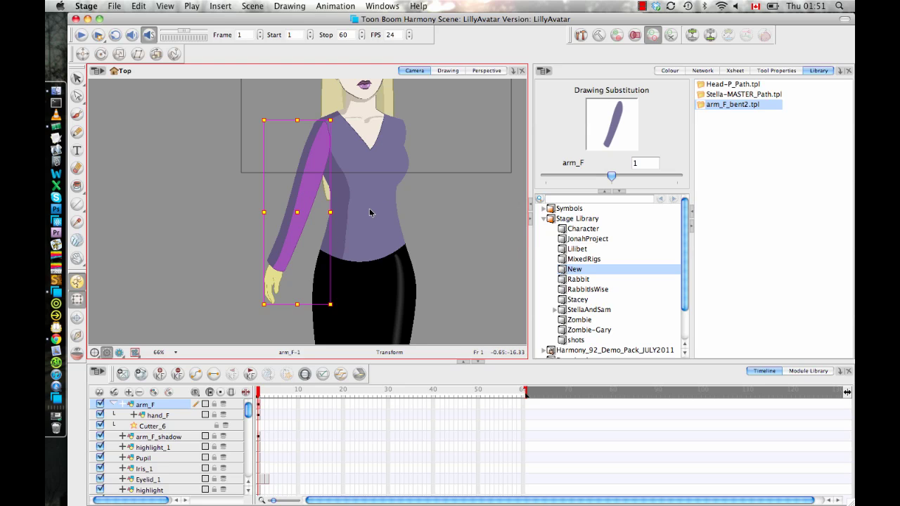
click(274, 281)
mouse_move(287, 304)
mouse_down()
mouse_move(273, 309)
mouse_move(287, 307)
mouse_up()
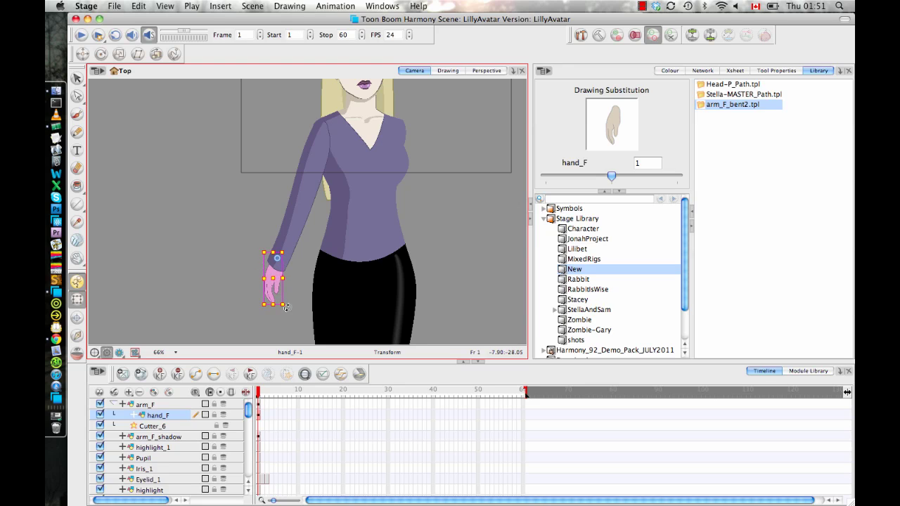
click(314, 191)
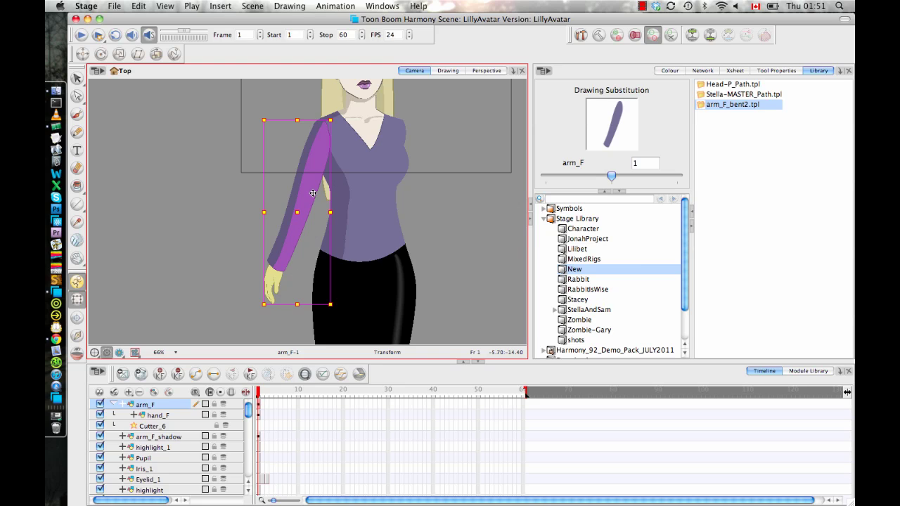
key(])
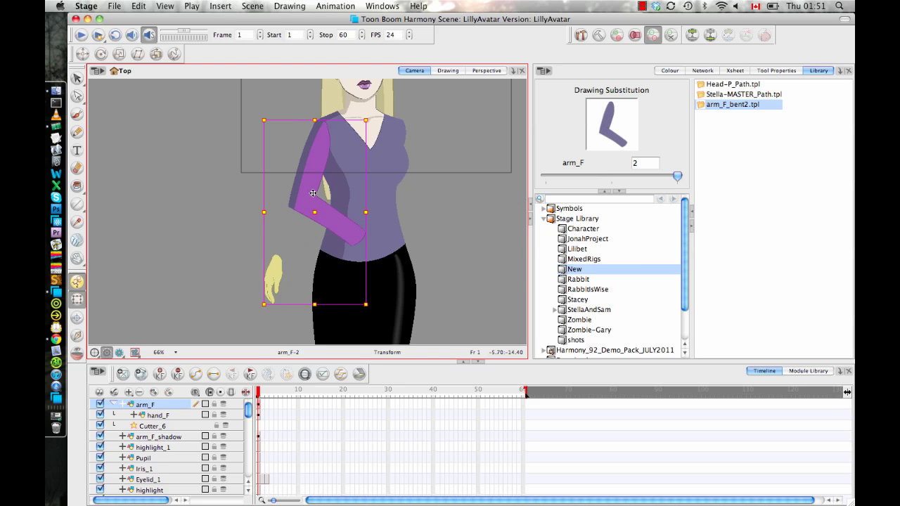
Move and rotate the detached front hand so it attaches to the wrist of the bent arm
click(420, 199)
click(278, 274)
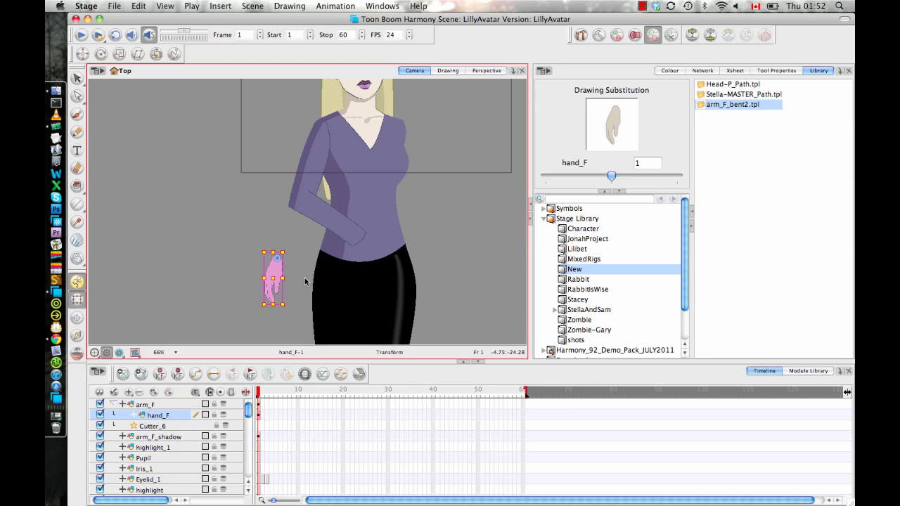
mouse_move(272, 276)
mouse_down()
mouse_move(368, 265)
mouse_move(429, 241)
mouse_move(371, 246)
mouse_up()
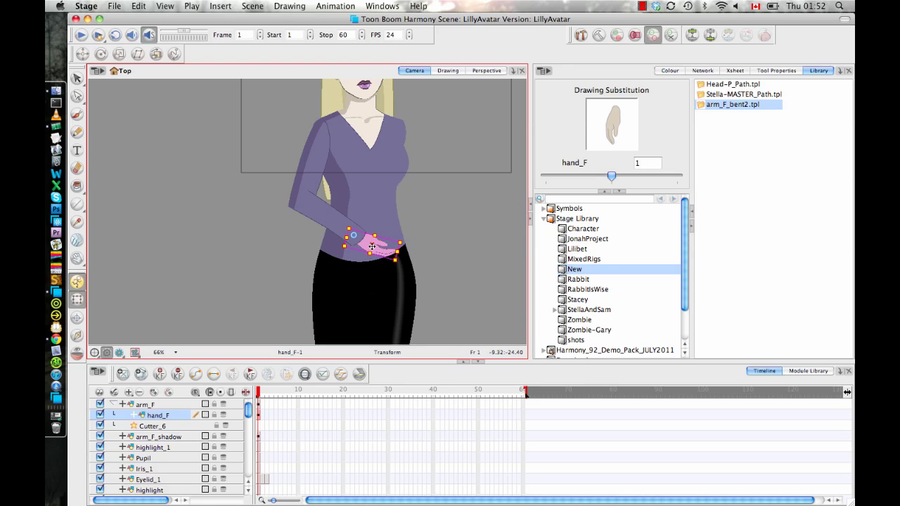
click(448, 245)
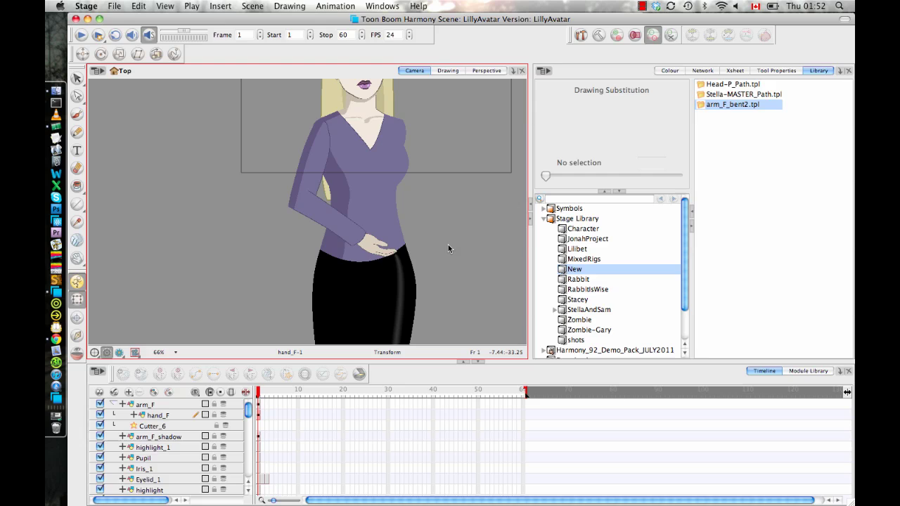
Save the frame 1 cells of arm_F and hand_F as a template named arm_F_bent_keys.tpl in the New library folder
click(382, 251)
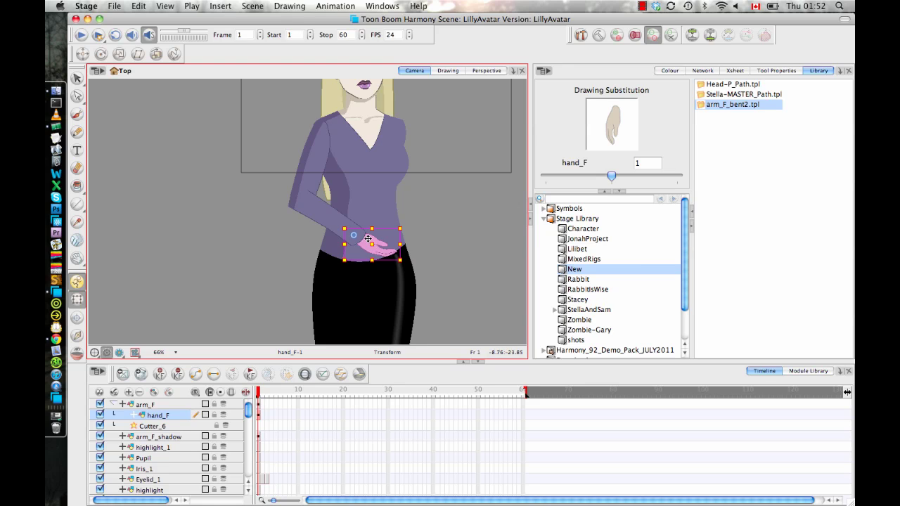
click(258, 406)
click(258, 417)
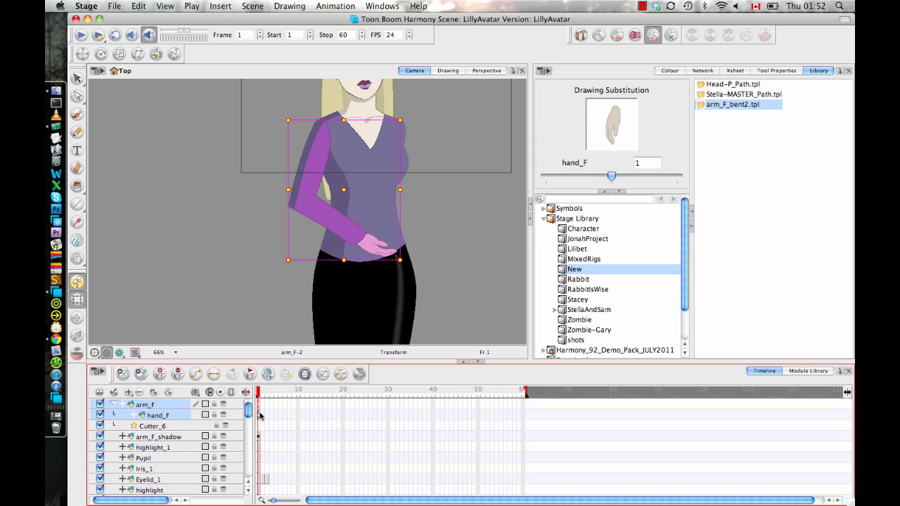
drag(602, 350, 783, 237)
click(376, 253)
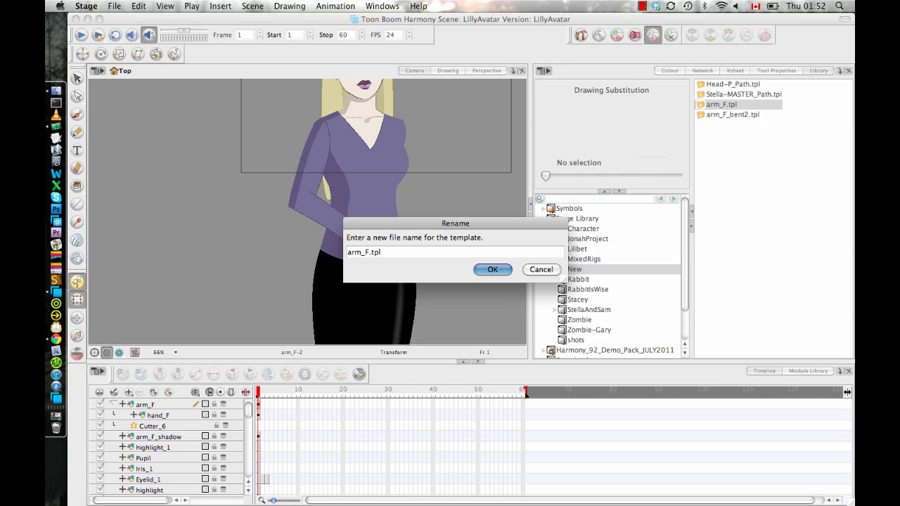
click(369, 252)
text(_bent_keys)
key(Return)
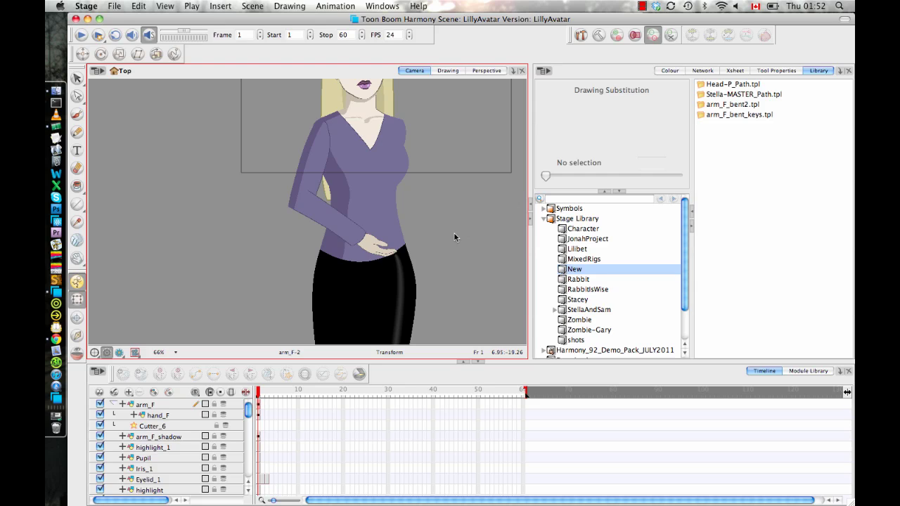
Reset the transformation of hand_F and swap arm_F back to its straight drawing 1
click(359, 241)
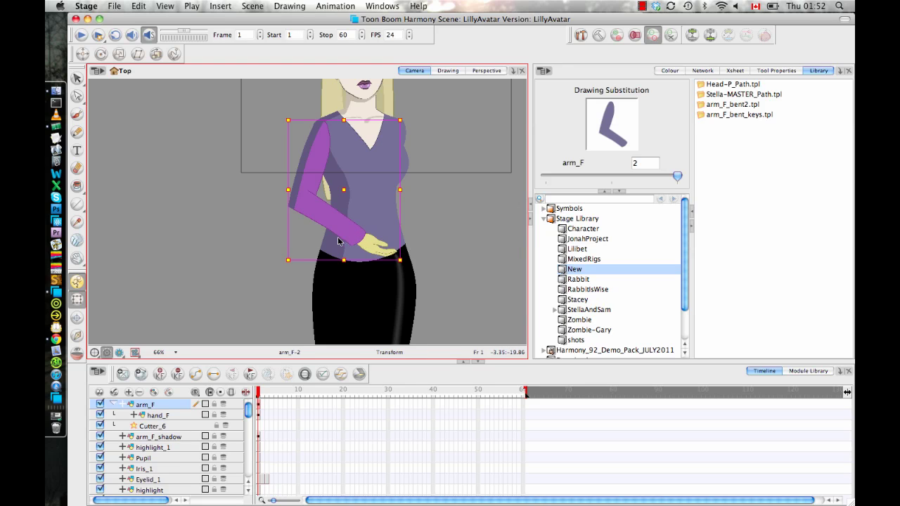
click(260, 416)
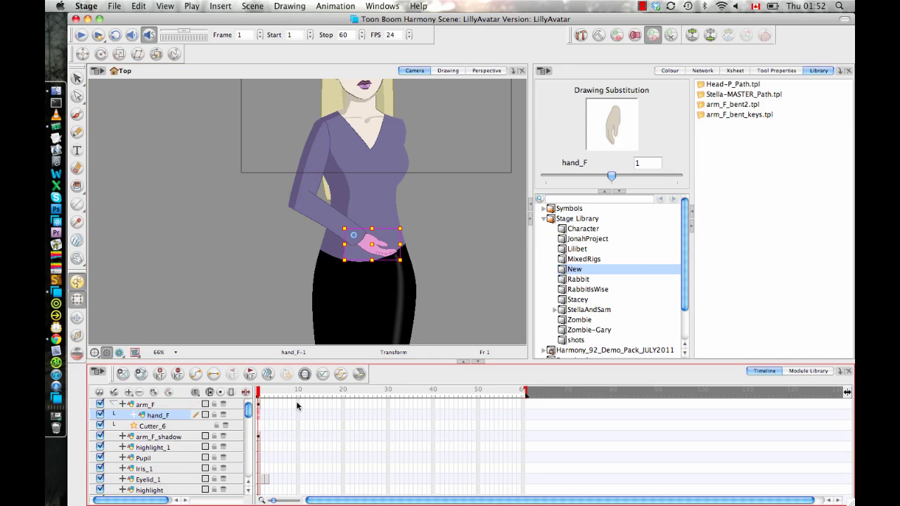
key(r)
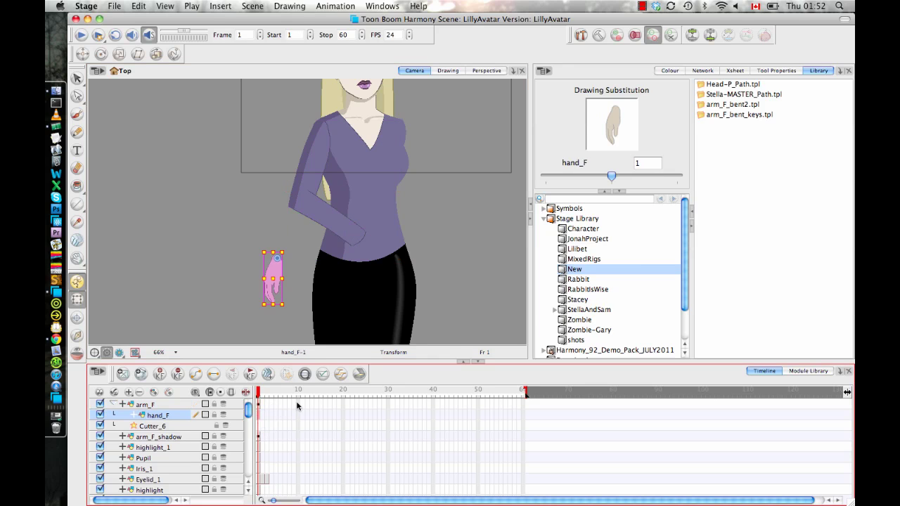
click(328, 217)
key(bracketleft)
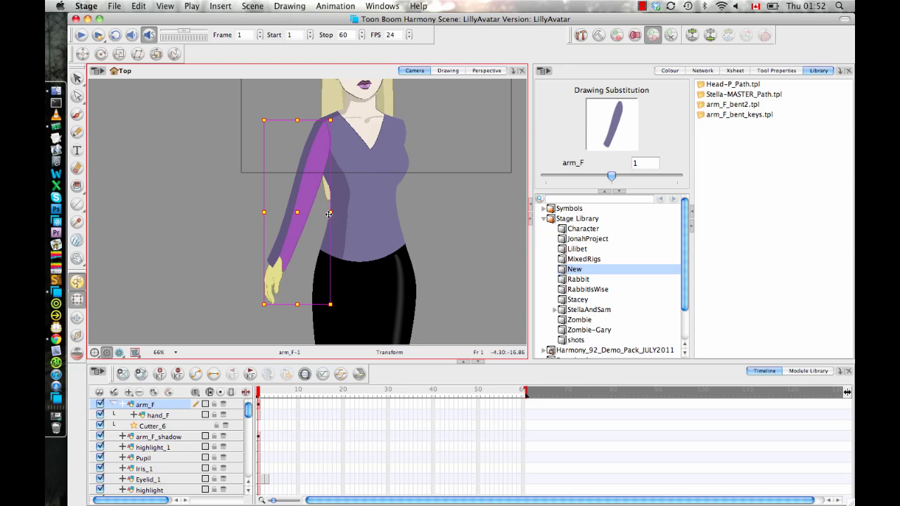
click(221, 305)
click(266, 296)
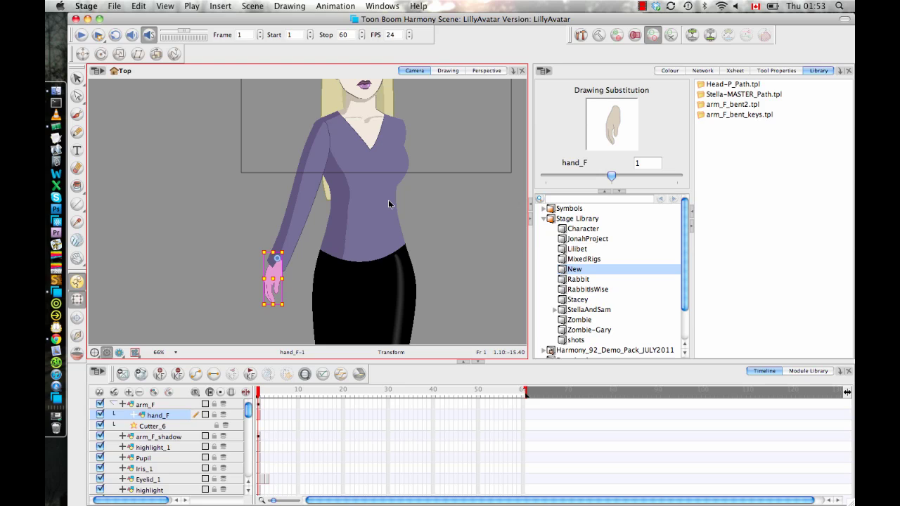
click(429, 193)
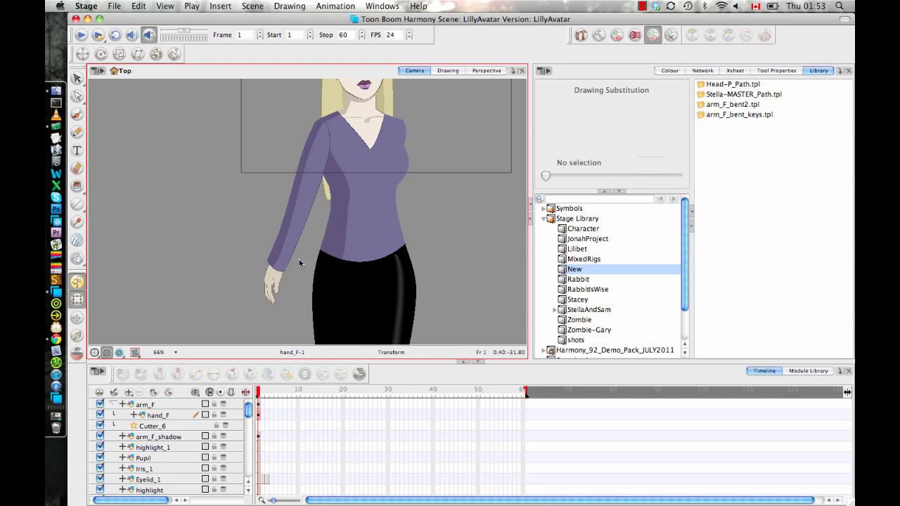
Swap both arm_F and hand_F to drawing 2 to pose the bent arm using drawing substitutions only
click(298, 230)
key(])
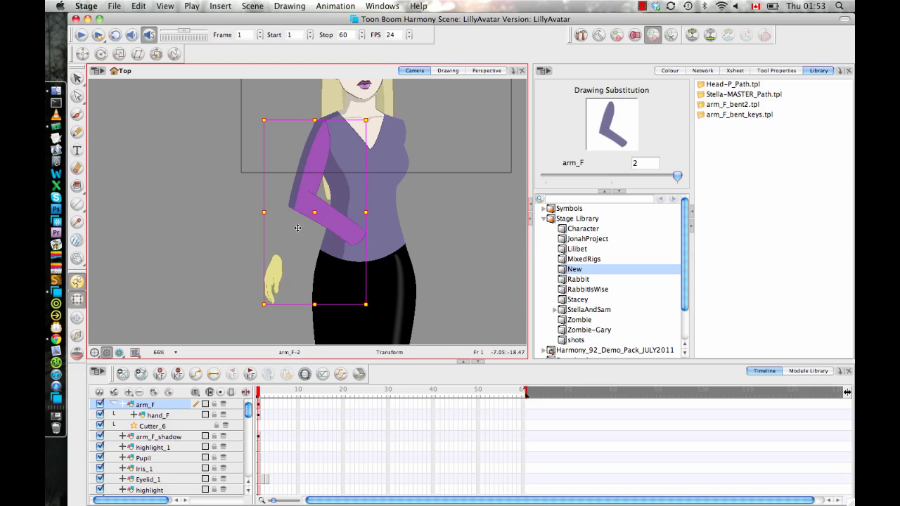
click(274, 289)
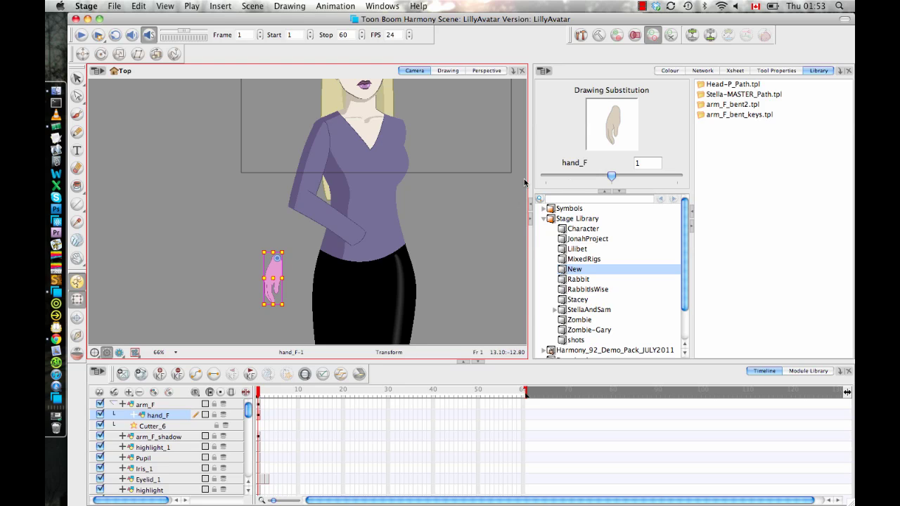
key(])
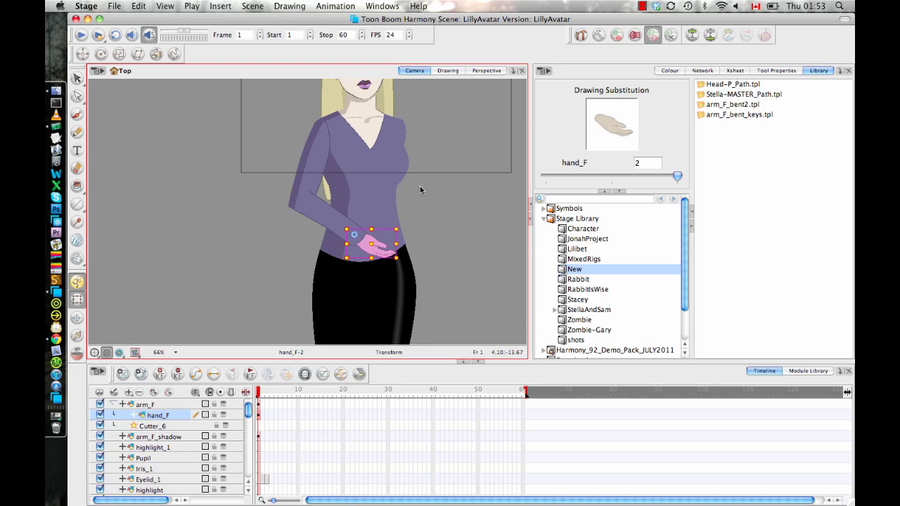
mouse_move(402, 264)
mouse_down()
mouse_move(413, 255)
mouse_move(423, 261)
mouse_up()
click(422, 260)
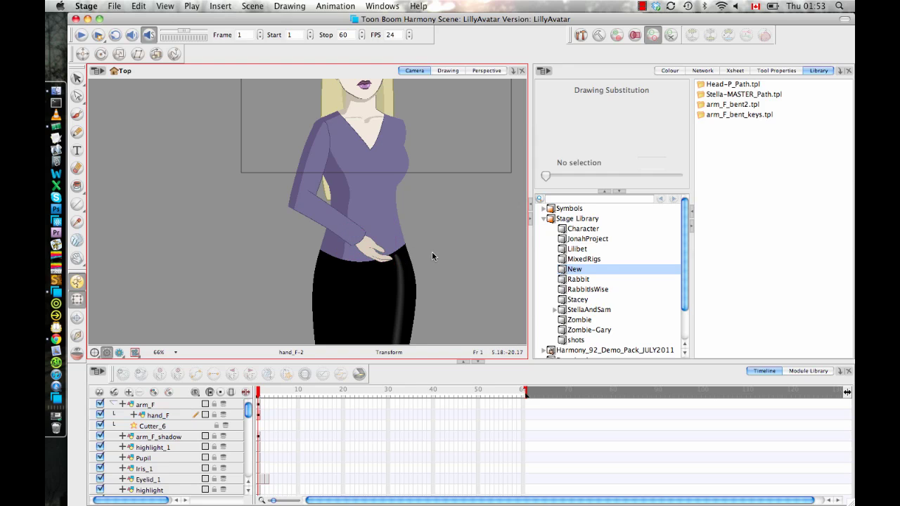
Compare hand_F drawings 1 and 2 in the Drawing view, including where each one's pivot sits
click(365, 246)
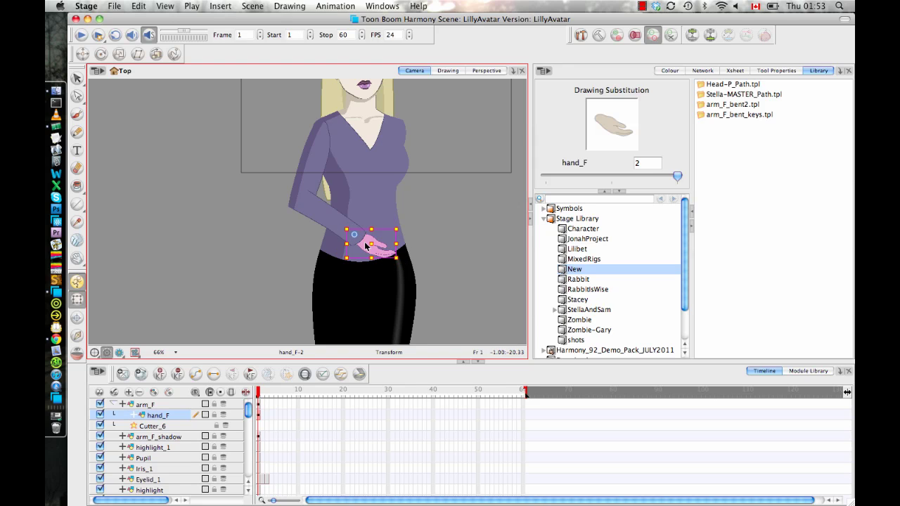
click(448, 71)
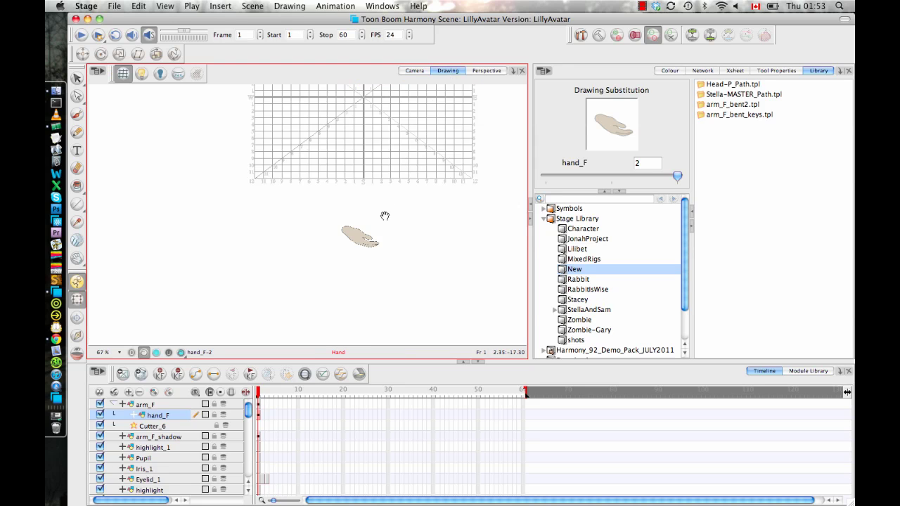
key(space)
drag(385, 217, 389, 223)
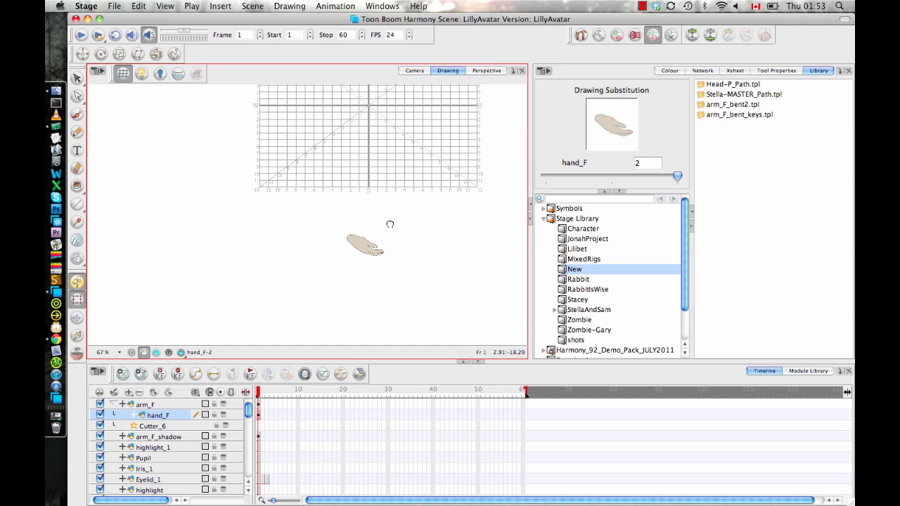
key(minus)
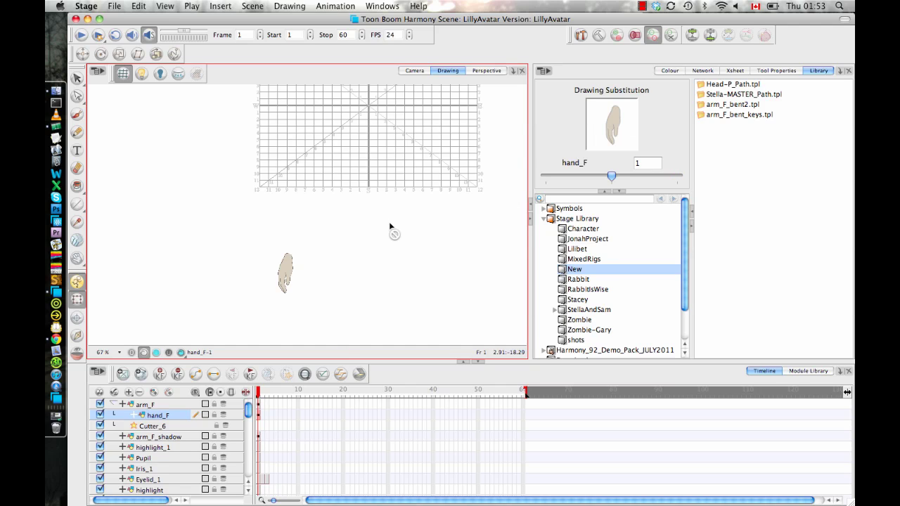
key(equal)
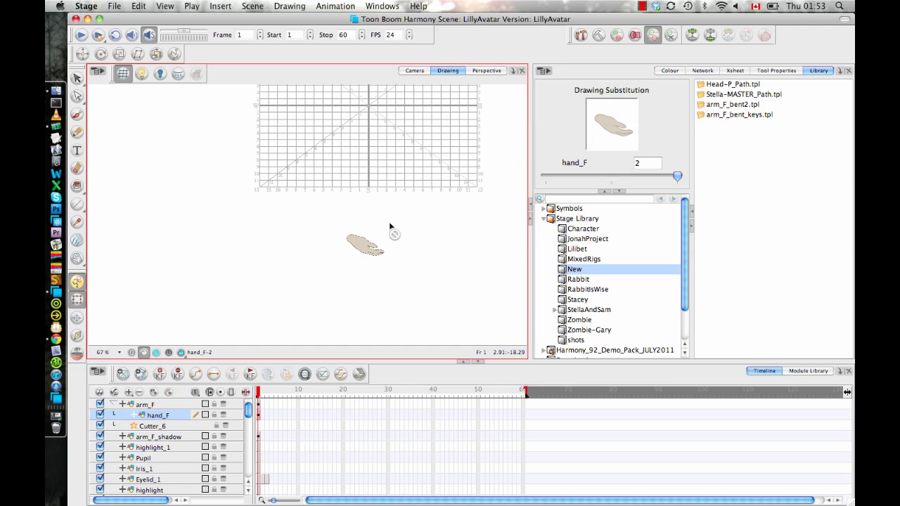
key(minus)
key(equal)
key(minus)
key(equal)
click(78, 317)
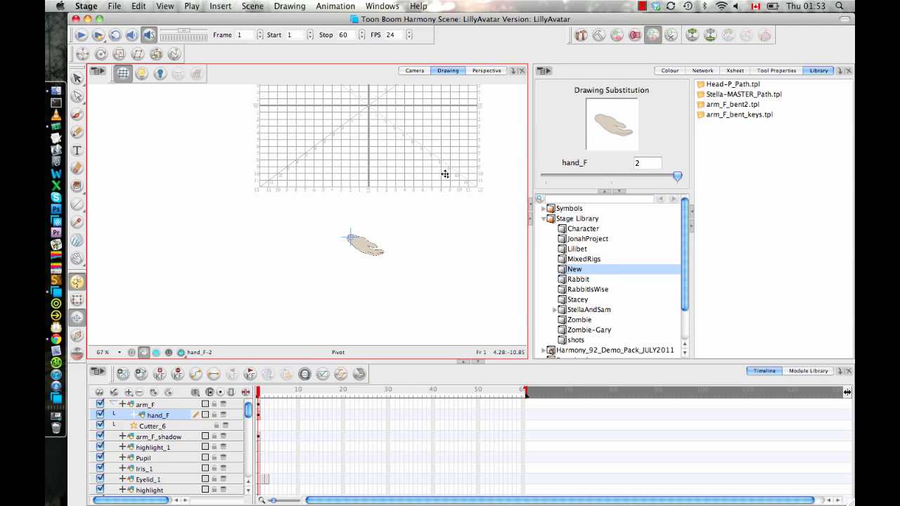
key(bracketleft)
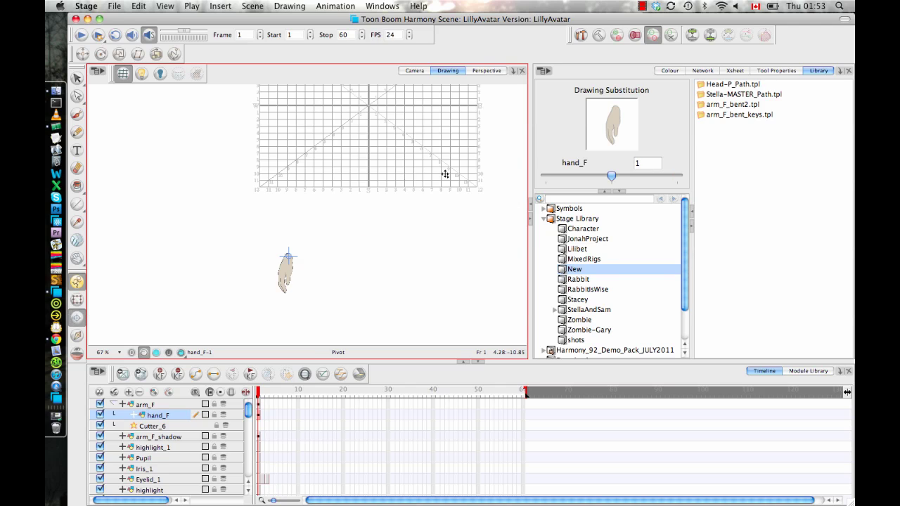
Return to the Camera view with the Transform tool and set hand_F to drawing 2
click(414, 70)
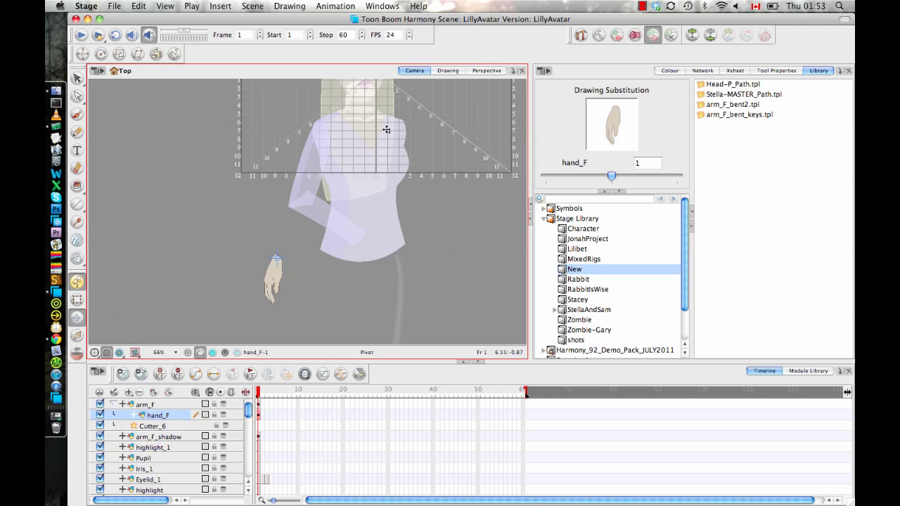
click(77, 300)
key(bracketright)
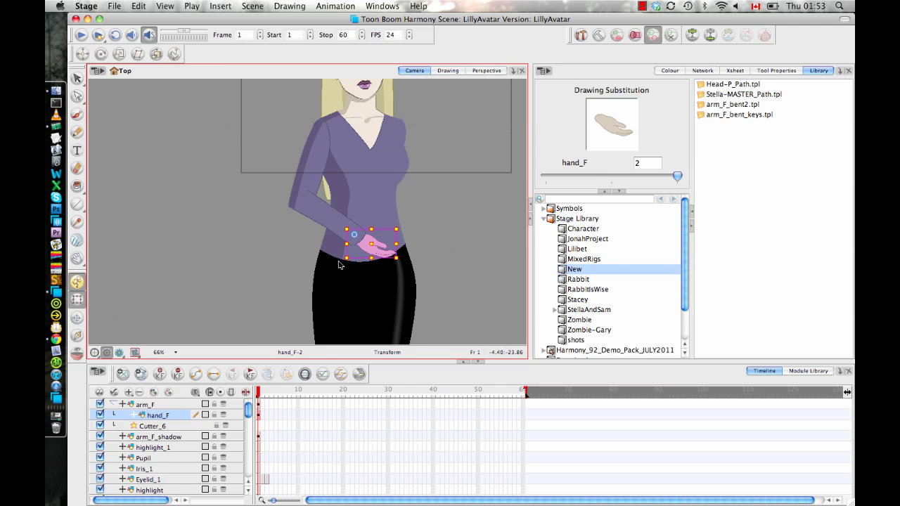
click(425, 234)
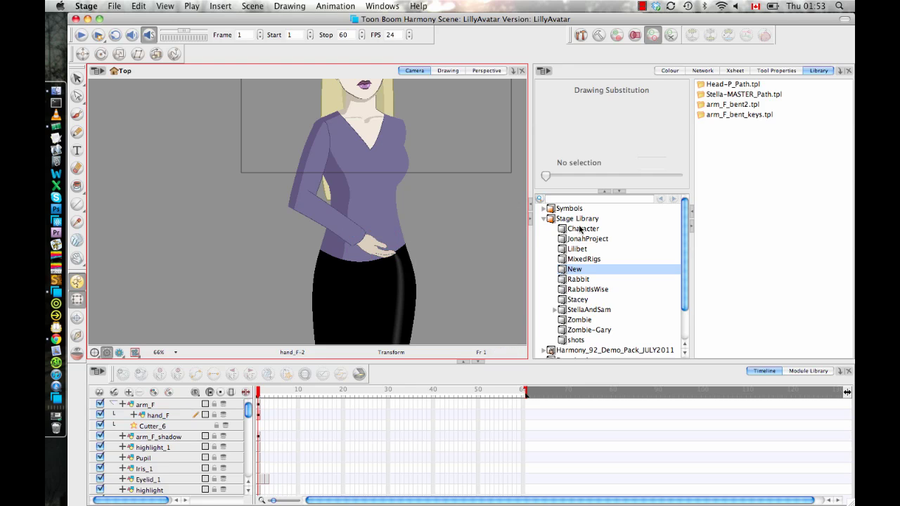
Flip arm_F to drawing 1 and back to drawing 2 to check the bent pose
click(371, 248)
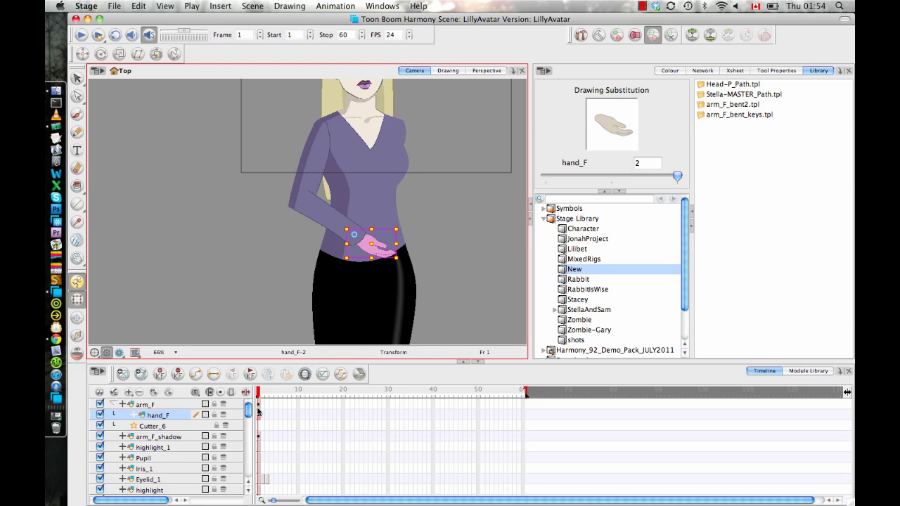
click(325, 218)
key([)
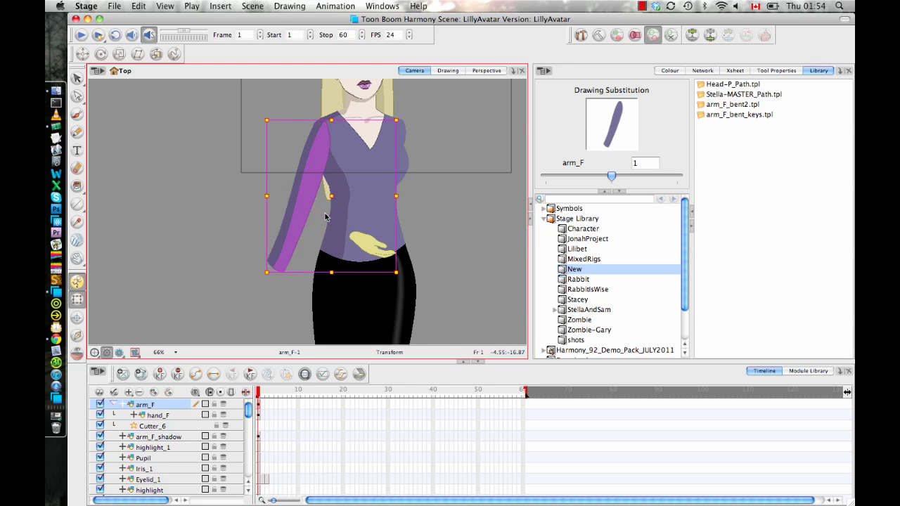
key(])
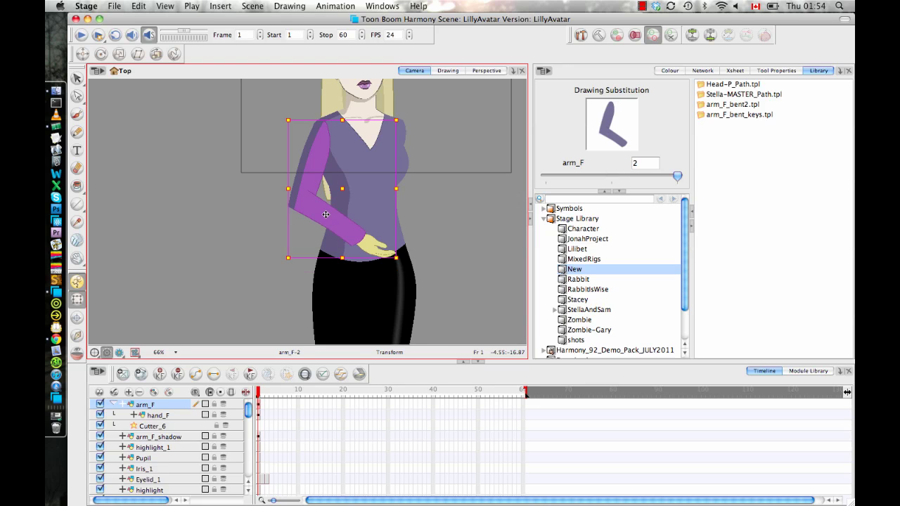
Save the frame 1 cells of arm_F and hand_F in the New library folder as the template arm_F_bent_swap
click(259, 416)
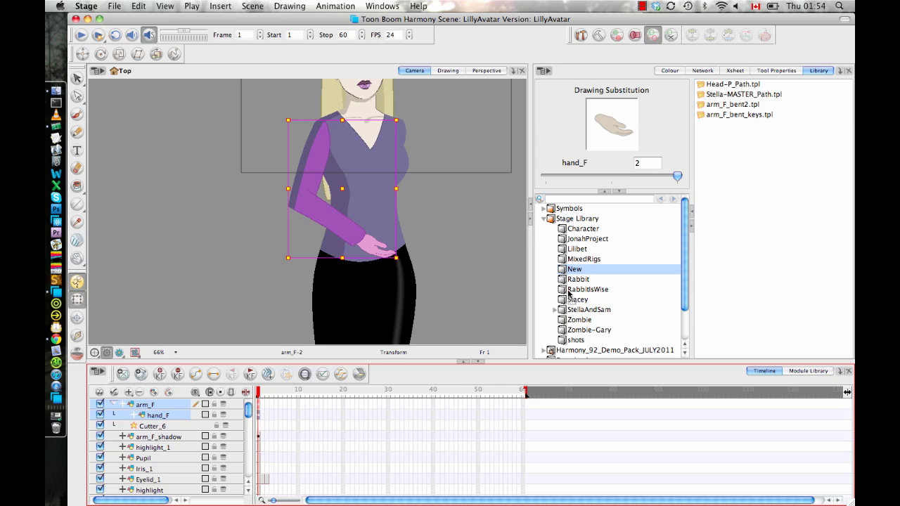
drag(568, 293, 798, 210)
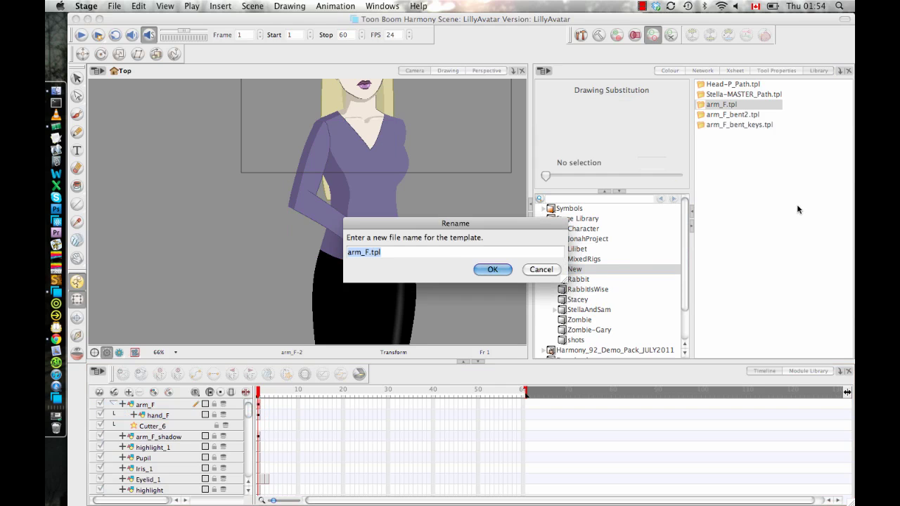
key(Right)
key(Left)
key(Left)
key(Left)
key(Left)
text(_bent_swap)
key(Return)
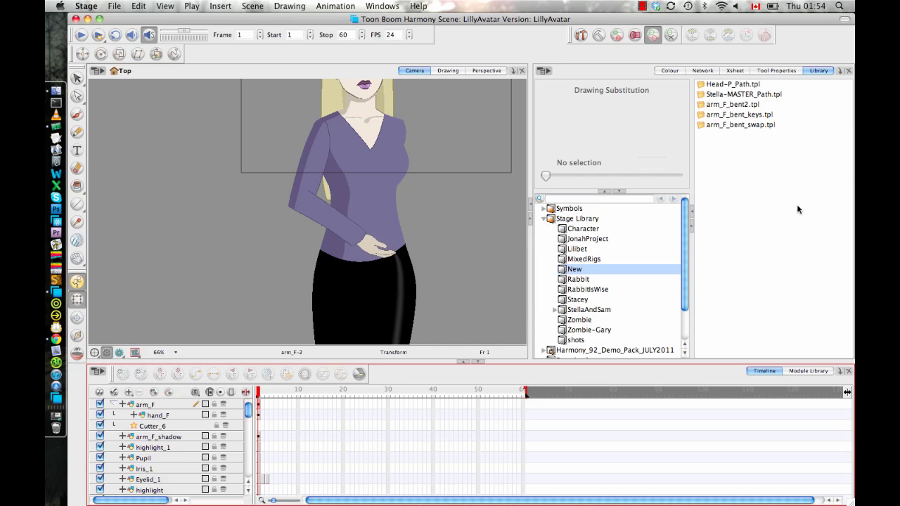
click(739, 117)
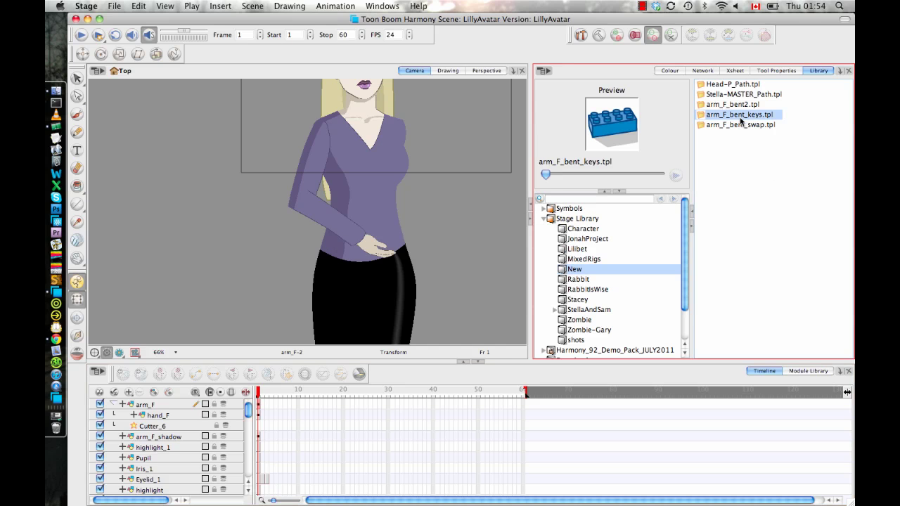
click(741, 125)
click(724, 115)
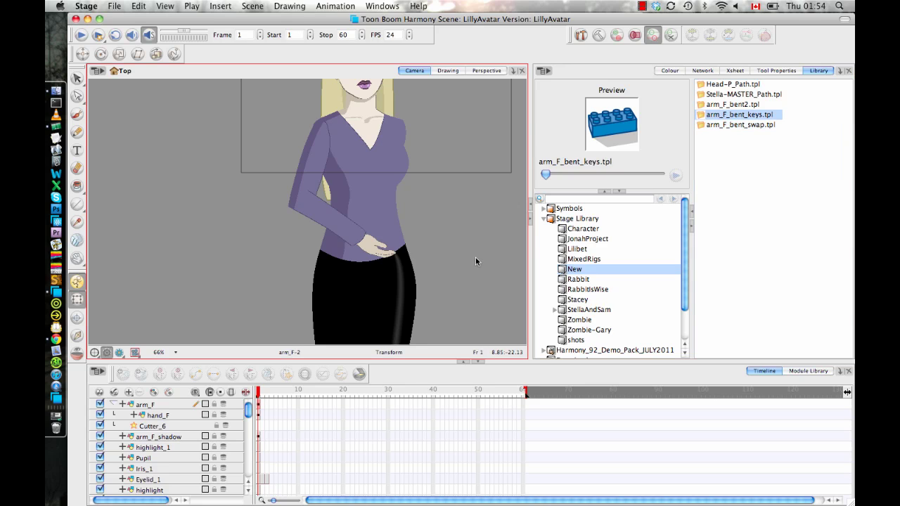
Swap both arm_F and hand_F back to drawing 1 to restore the straight arm
click(345, 233)
click(355, 236)
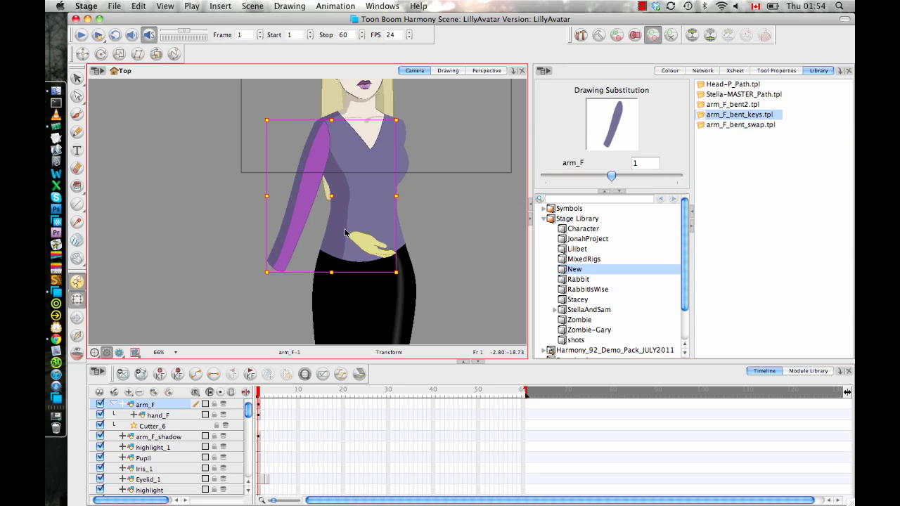
key(bracketleft)
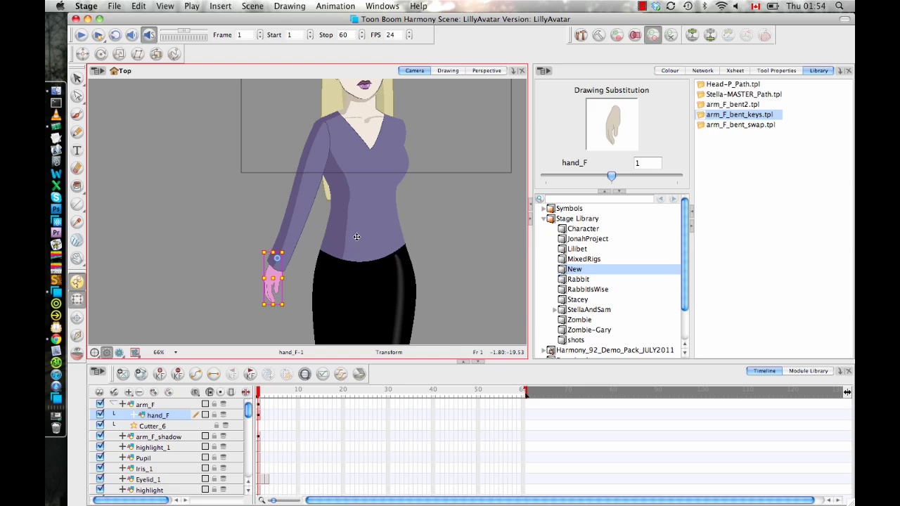
click(428, 265)
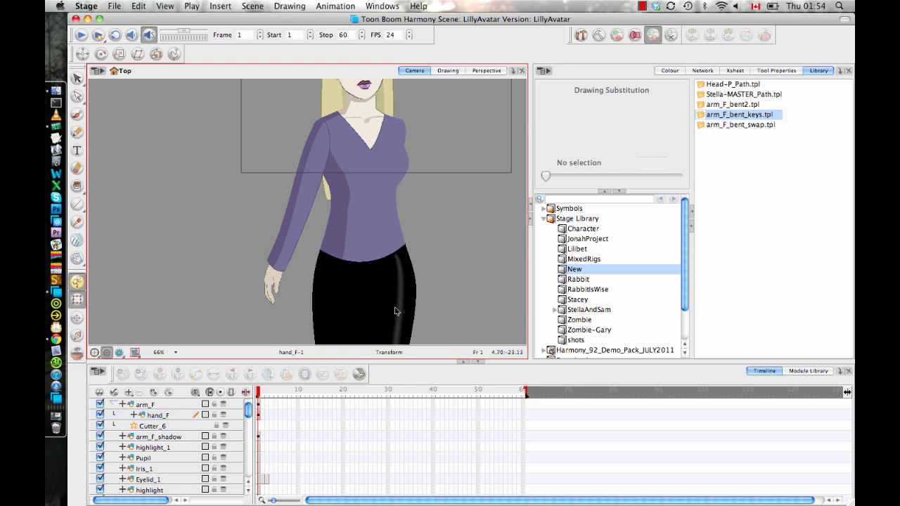
Extend the exposure of arm_F and hand_F to frame 10 and apply the arm_F_bent_swap template at frame 6
click(298, 404)
key(F5)
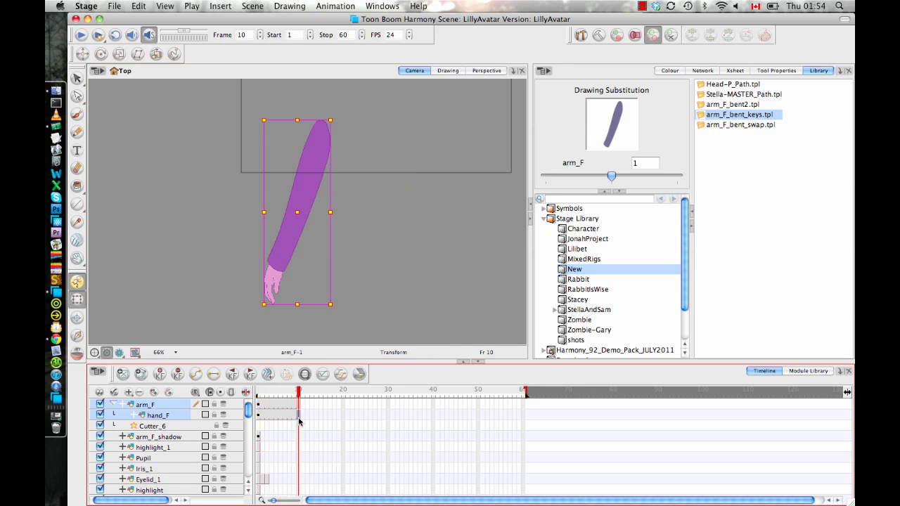
click(434, 304)
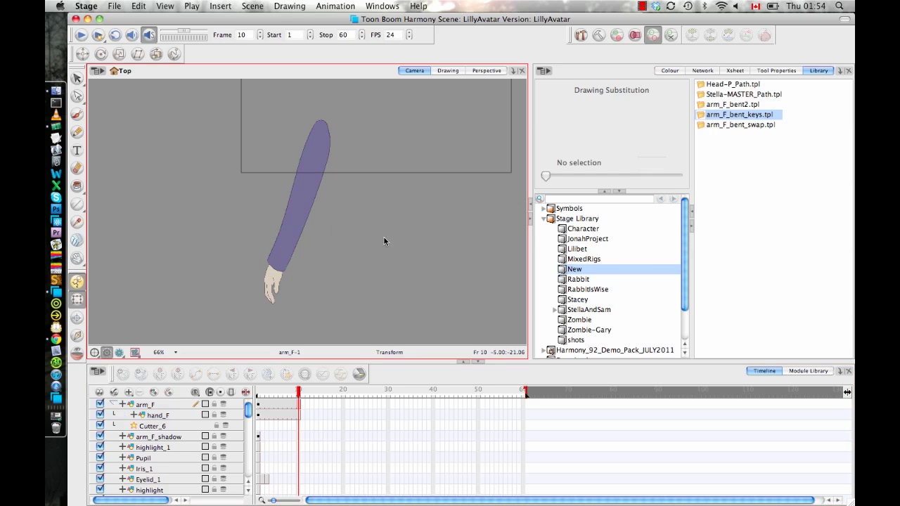
click(725, 126)
drag(705, 127, 276, 392)
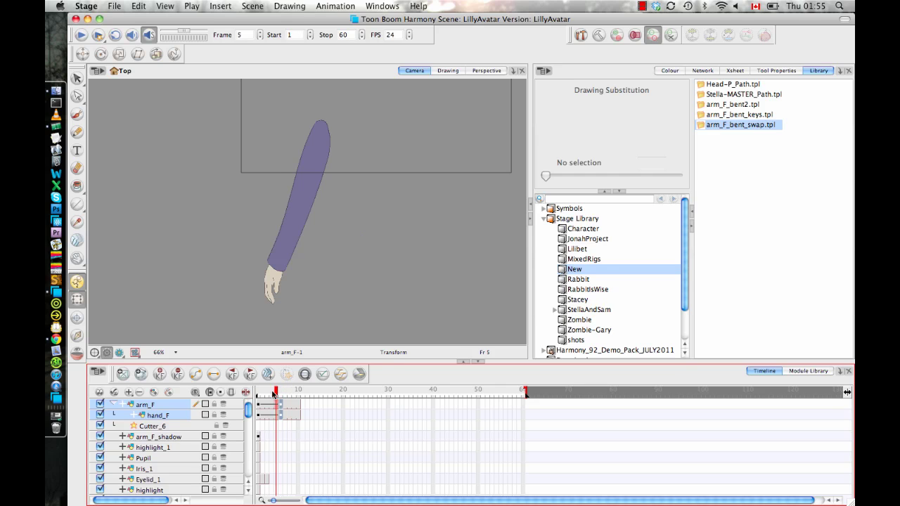
Save the straight arm and hand cells at frame 1 to the library as the template arm_F_straight
click(259, 405)
click(258, 414)
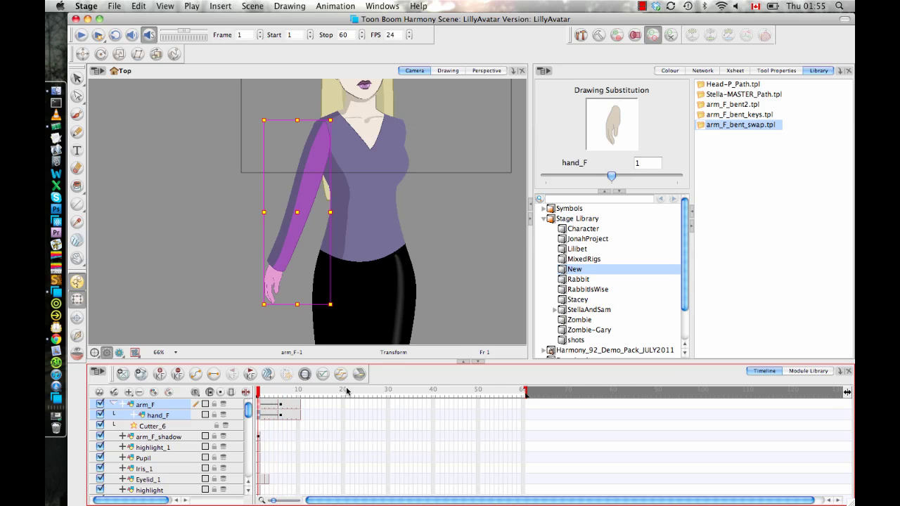
drag(780, 205, 782, 204)
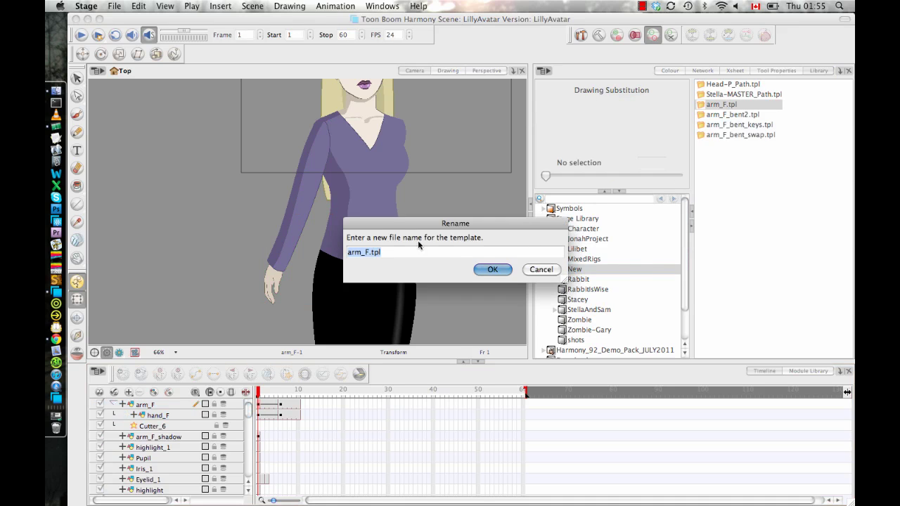
click(370, 252)
text(_straight)
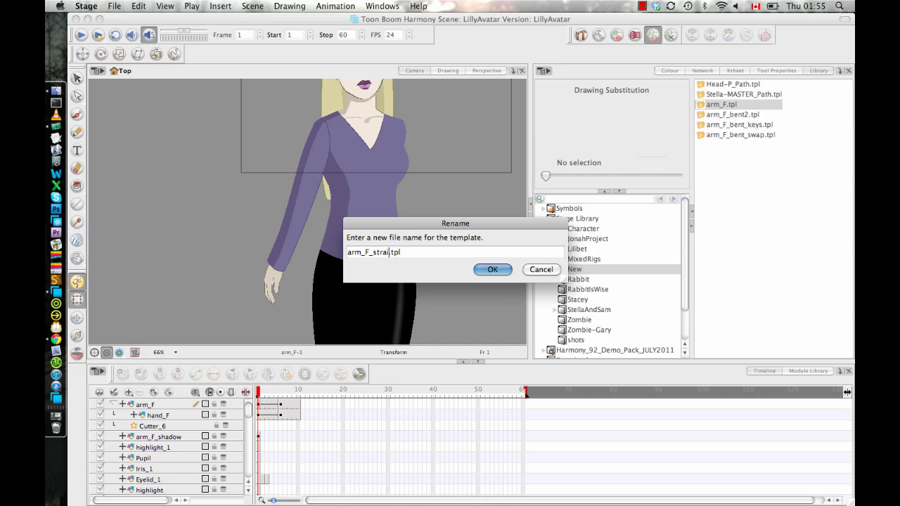
key(Return)
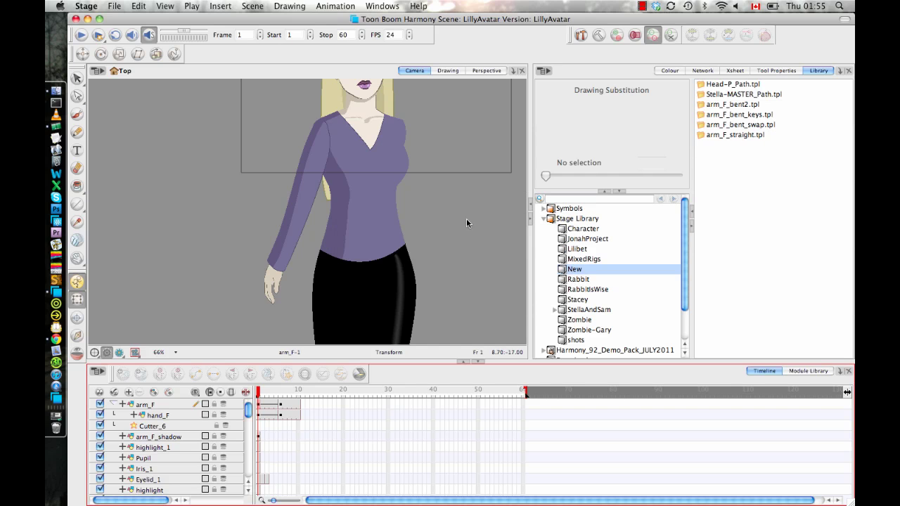
Apply the arm_F_straight template at frame 10 and extend the exposure of arm_F and hand_F to frame 20
click(701, 139)
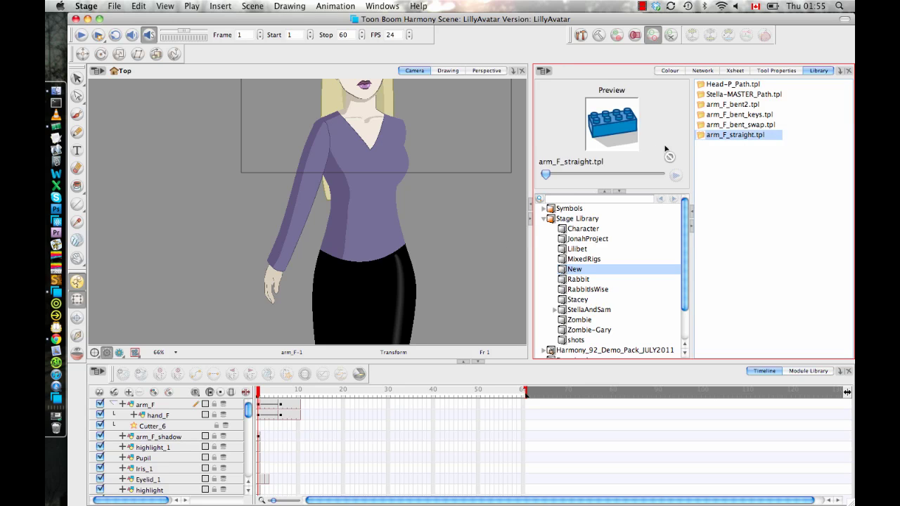
drag(298, 405, 344, 416)
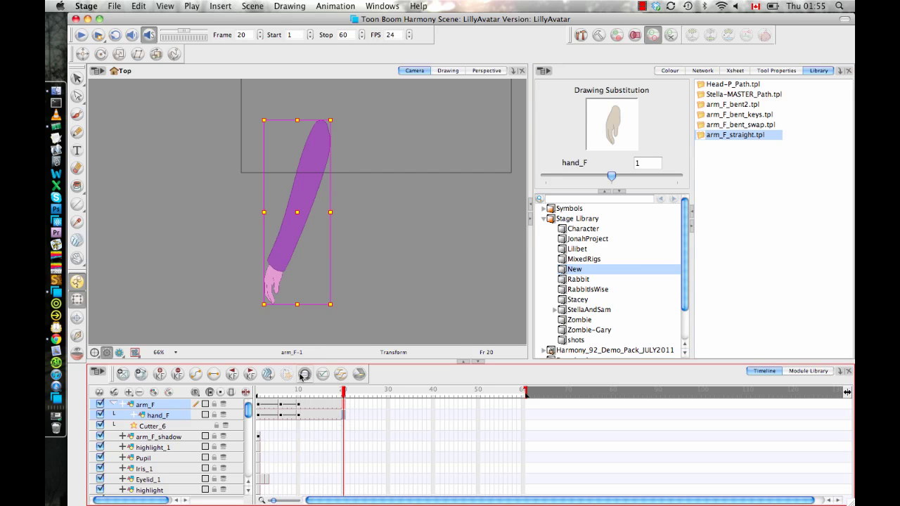
Apply the arm_F_bent_keys template to arm_F and hand_F at frame 15
drag(271, 392, 316, 390)
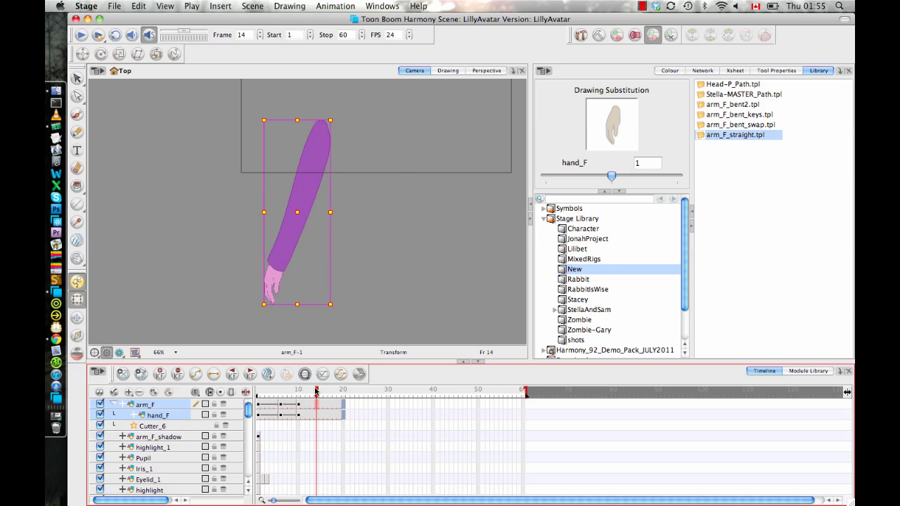
click(718, 182)
click(737, 115)
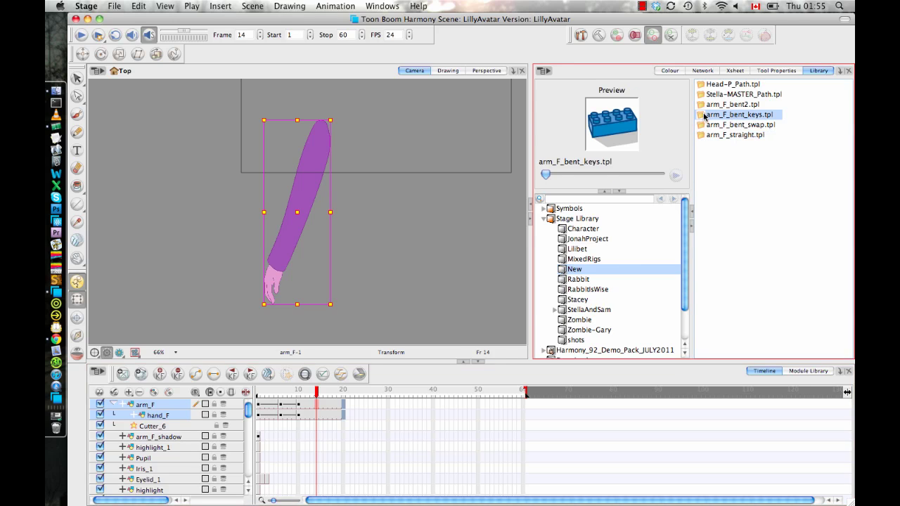
mouse_move(704, 116)
mouse_down()
mouse_move(540, 202)
mouse_move(350, 406)
mouse_move(329, 418)
mouse_move(321, 408)
mouse_up()
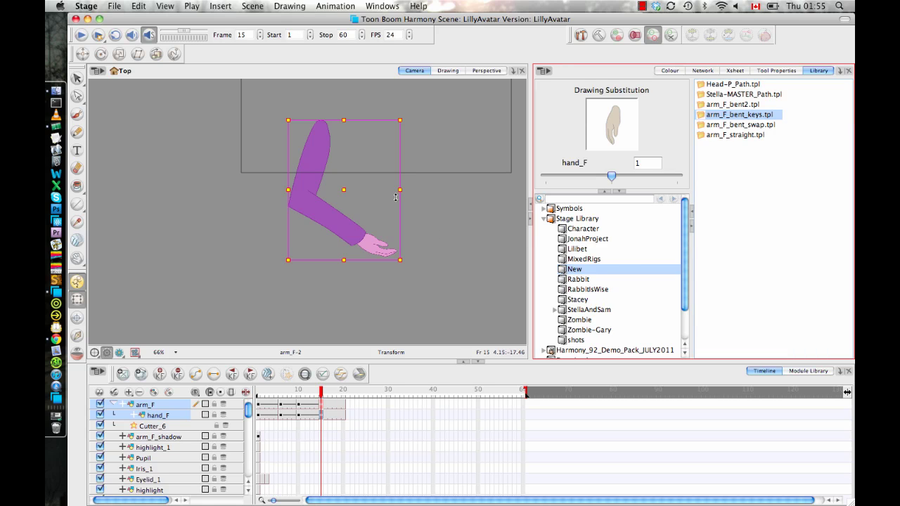
Set hand_F's keyframe at frame 10 to a stop-motion keyframe and return to frame 1
drag(322, 397, 299, 396)
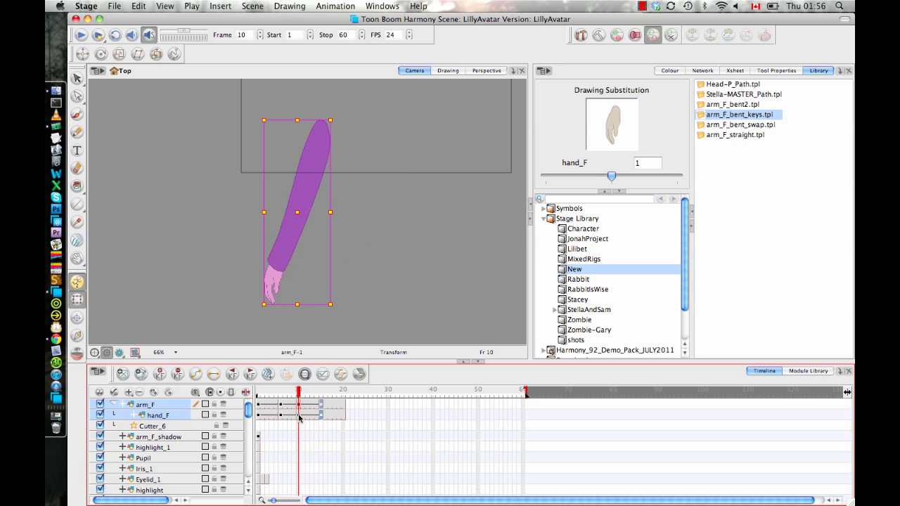
click(300, 419)
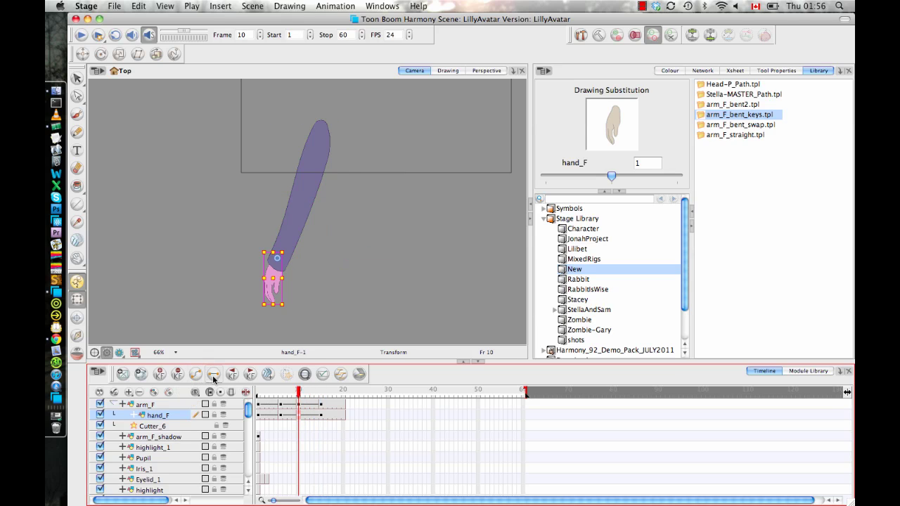
mouse_move(303, 398)
mouse_down()
mouse_move(330, 397)
mouse_move(310, 385)
mouse_move(326, 388)
mouse_move(259, 386)
mouse_up()
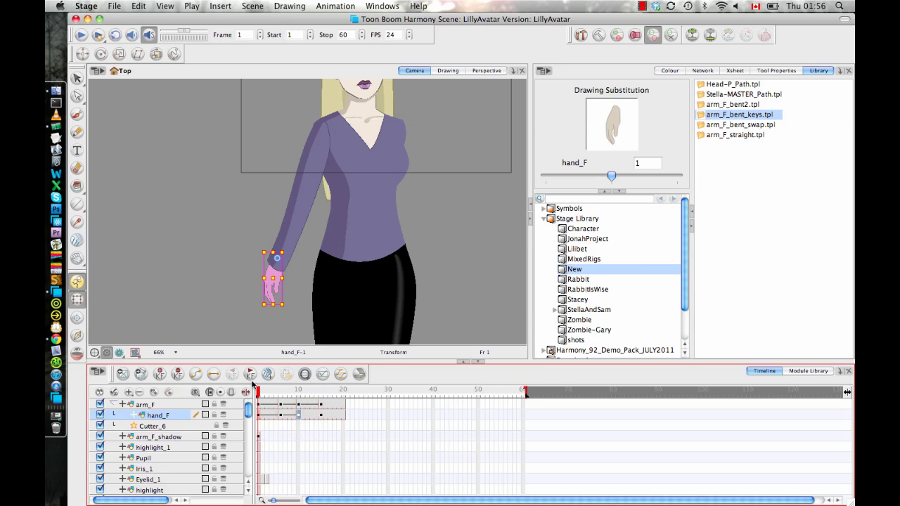
Inspect the arm and hand poses and hand_F's keyframes between frames 10 and 18
click(436, 227)
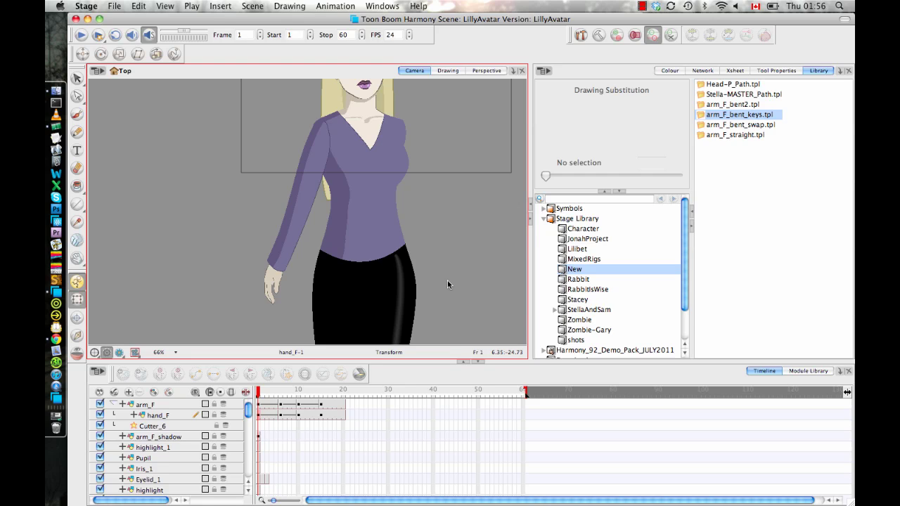
click(307, 416)
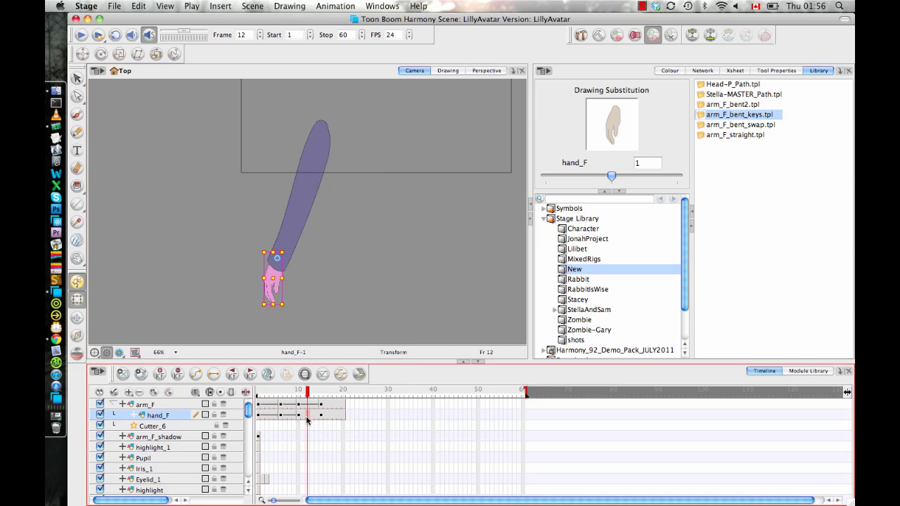
click(298, 416)
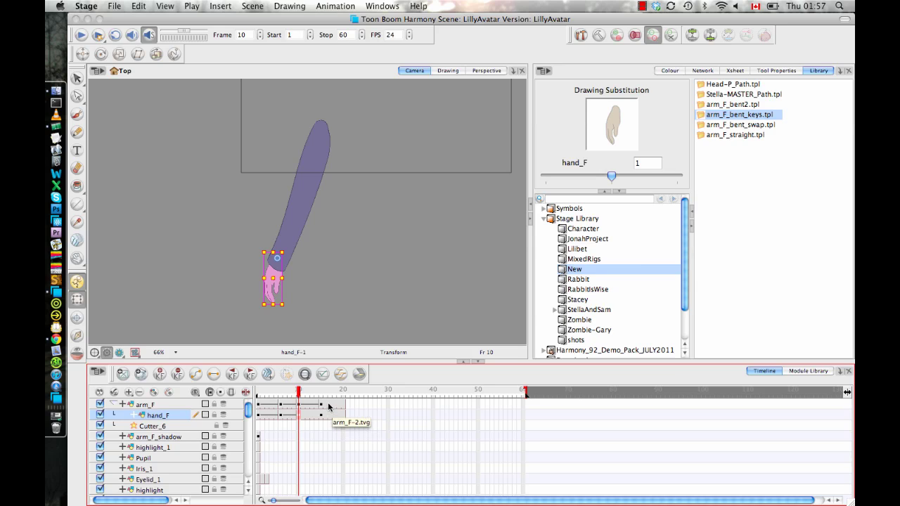
drag(301, 394, 336, 389)
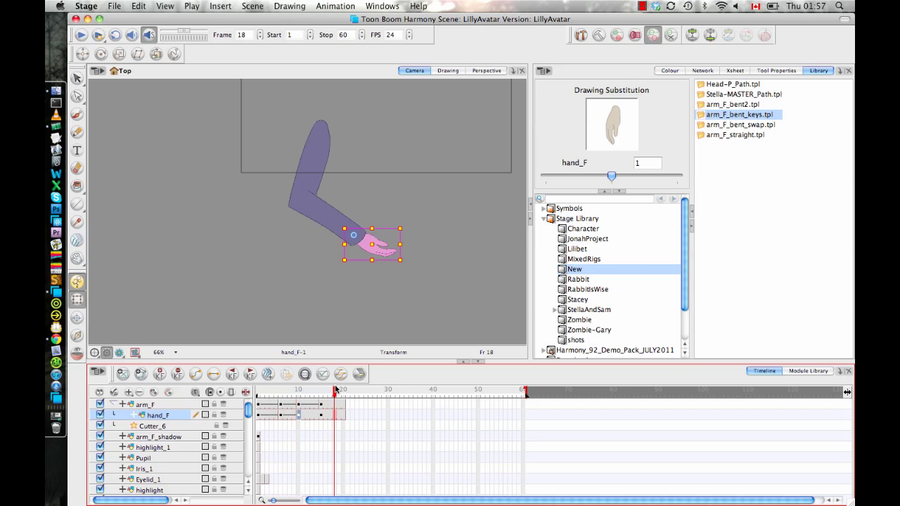
click(402, 294)
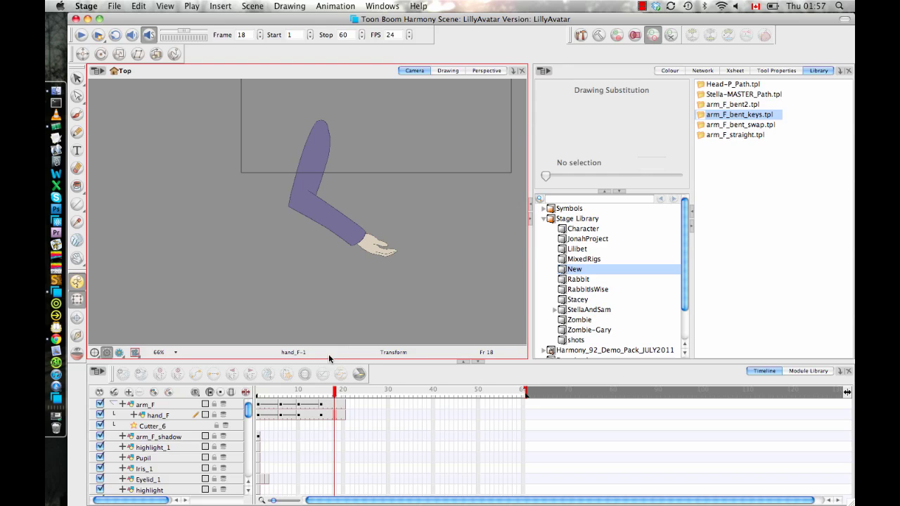
Swap arm_F to drawing 2 at frame 1, then move and rotate hand_F onto the bent sleeve's wrist
drag(332, 393, 257, 395)
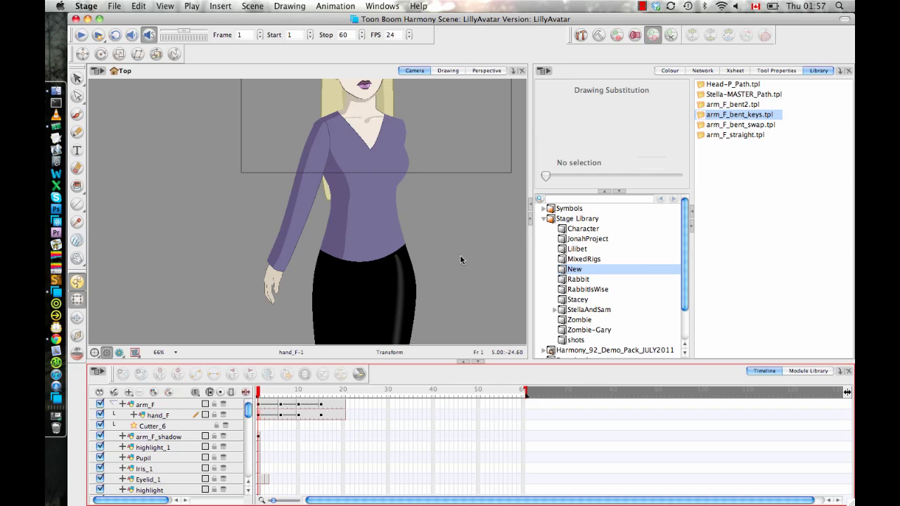
click(298, 188)
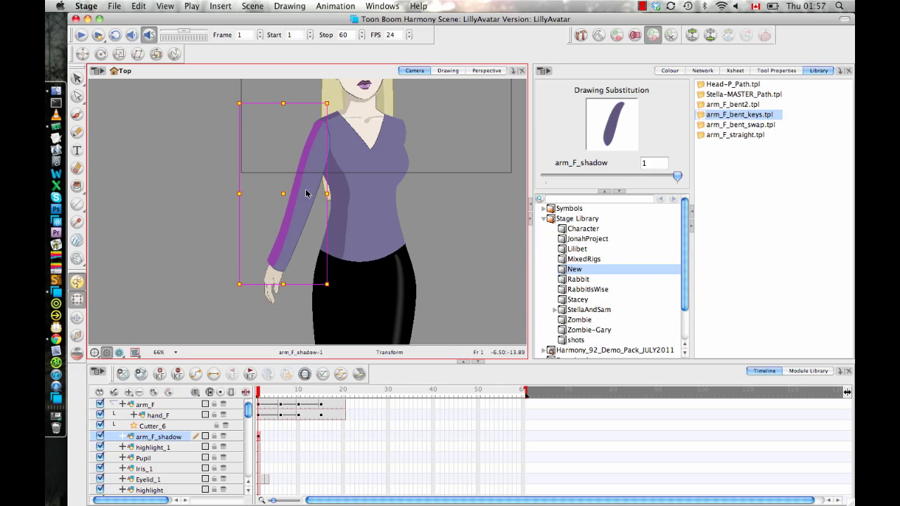
click(306, 193)
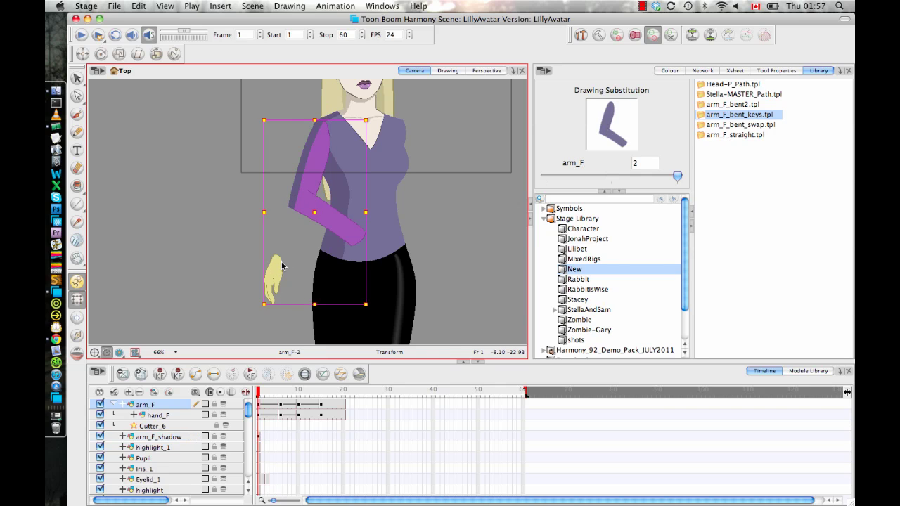
click(274, 267)
mouse_move(274, 268)
mouse_down()
mouse_move(396, 267)
mouse_move(407, 258)
mouse_move(369, 251)
mouse_up()
click(433, 251)
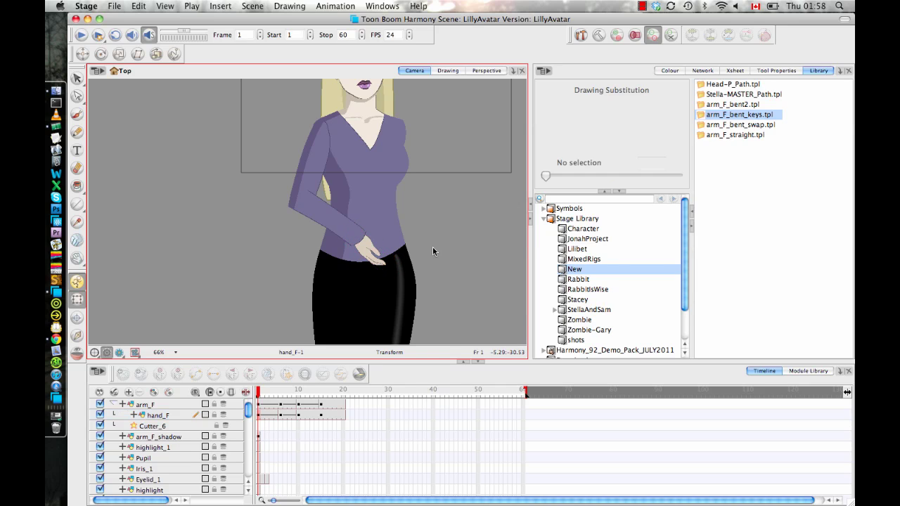